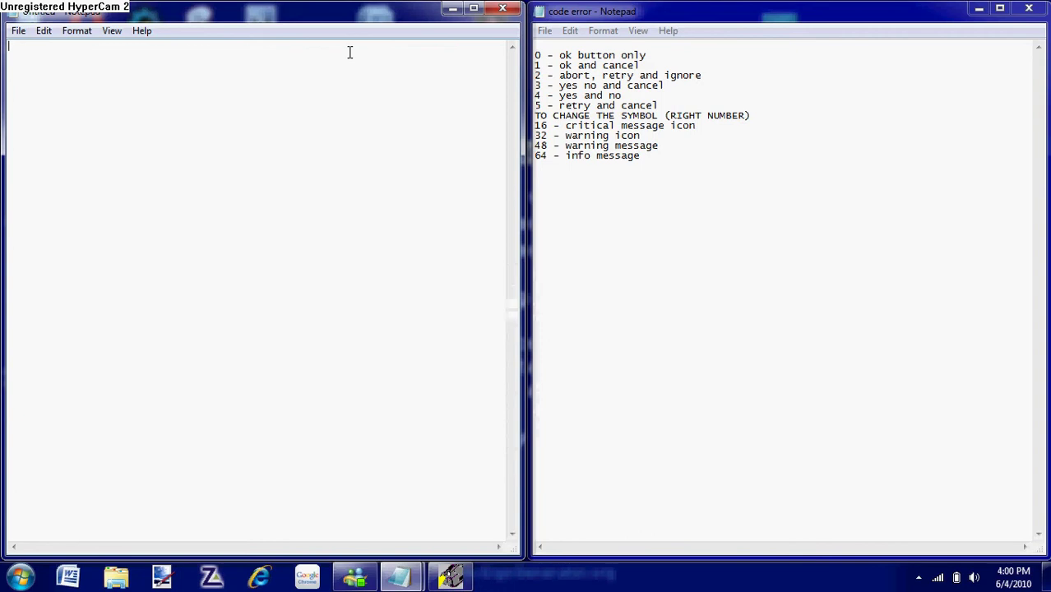
# Write x=msgbox ("windows has detected a very important update. Do you want to install it?",
pyautogui.write('x=')
pyautogui.write('msg')
pyautogui.write('box')
pyautogui.write(' (')
pyautogui.write('"')
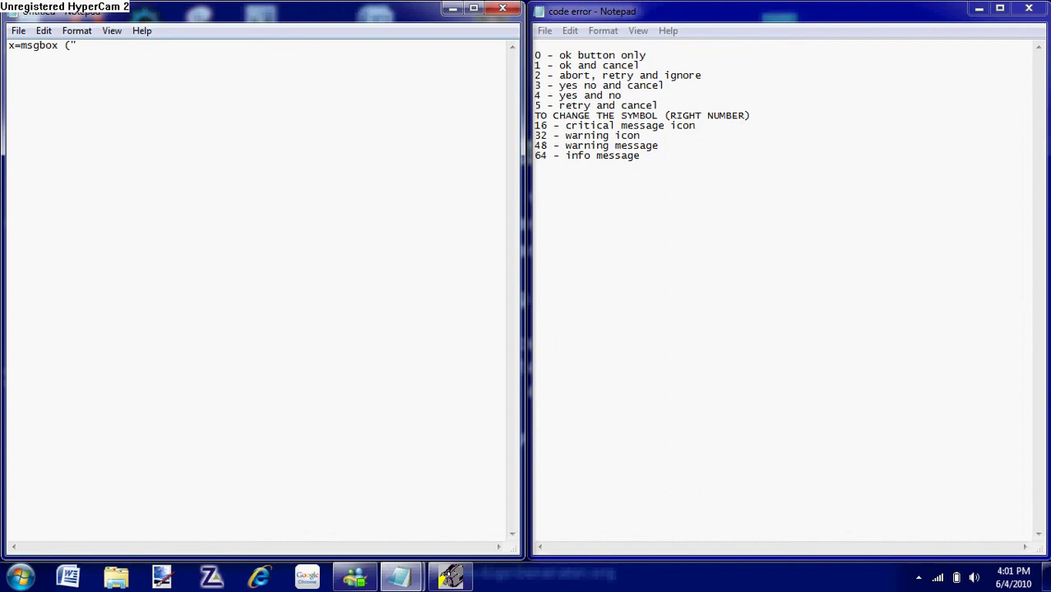
pyautogui.write('wind')
pyautogui.write('ows has ')
pyautogui.write('detected')
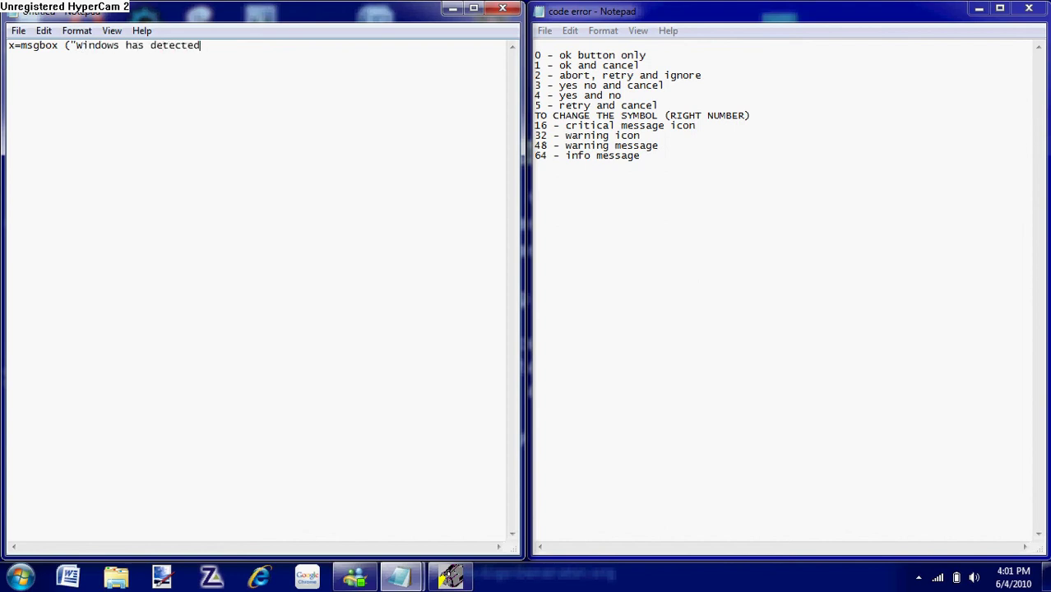
pyautogui.write(' a very')
pyautogui.write(' impo')
pyautogui.write('rtant ')
pyautogui.write('update')
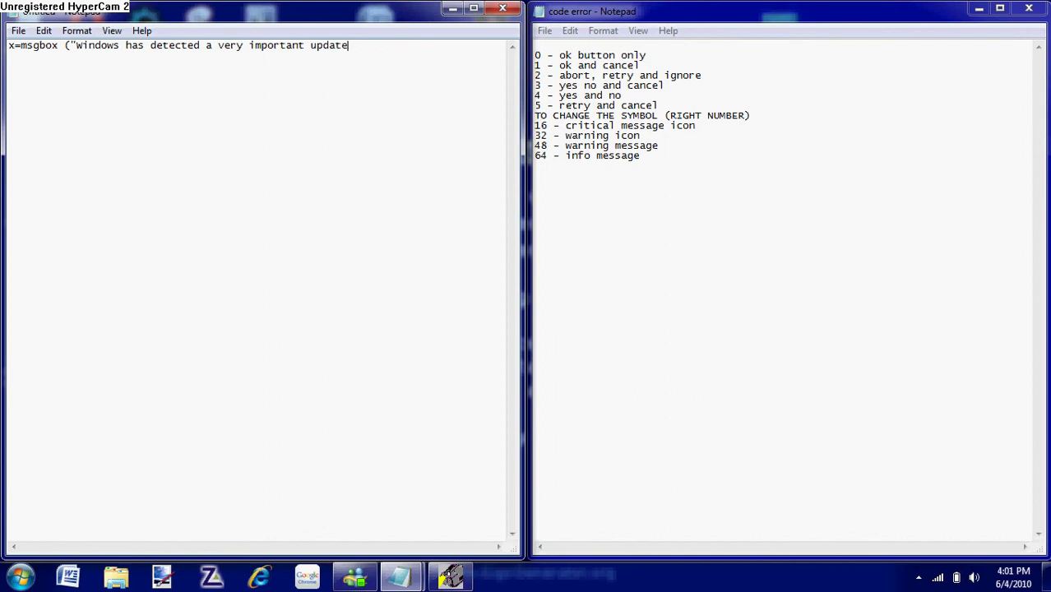
pyautogui.write(', ')
pyautogui.write('do')
pyautogui.press('BackSpace')
pyautogui.press('BackSpace')
pyautogui.press('BackSpace')
pyautogui.press('BackSpace')
pyautogui.write('. ')
pyautogui.write('D')
pyautogui.write('o y')
pyautogui.write('ou wan')
pyautogui.write('t to in')
pyautogui.write('stall ')
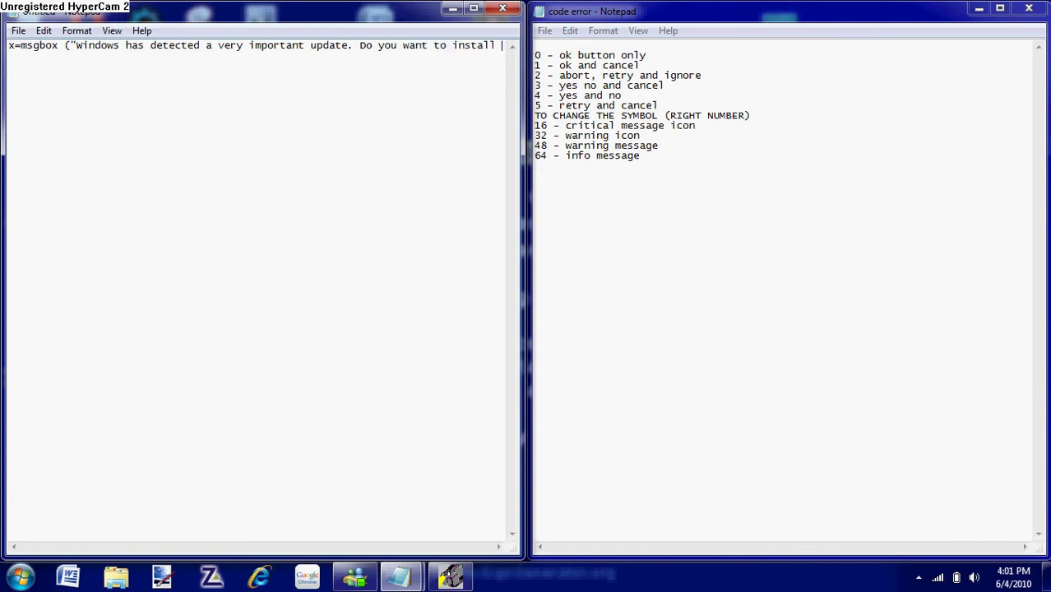
pyautogui.write('it')
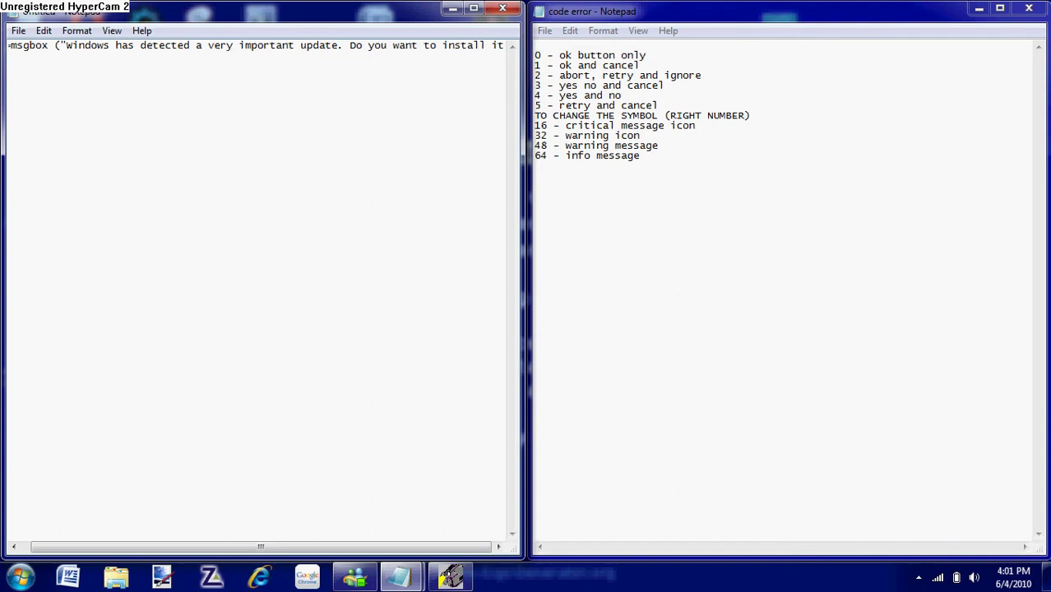
pyautogui.write('?')
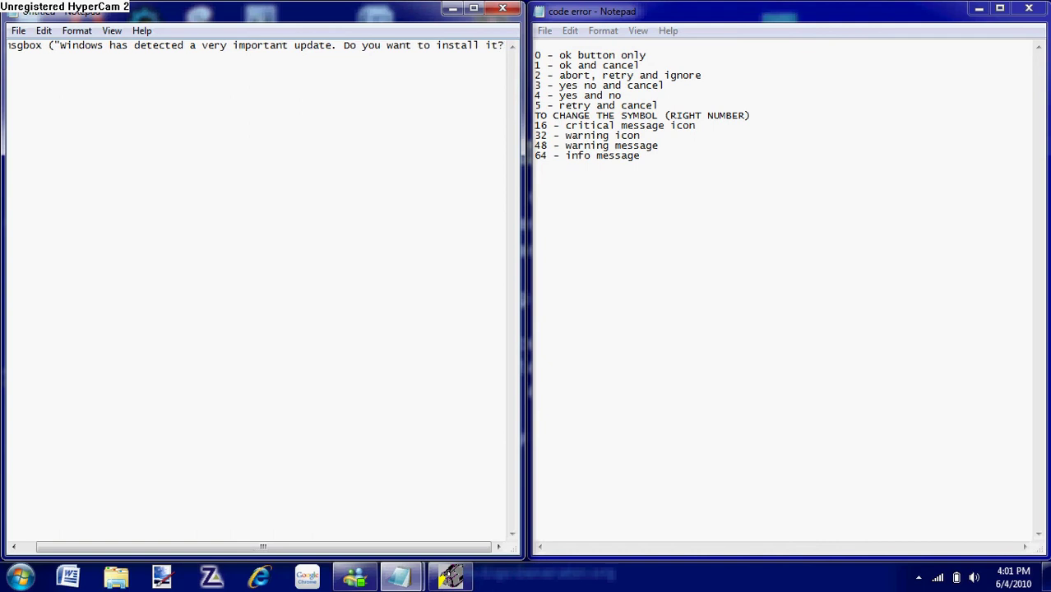
pyautogui.write('"')
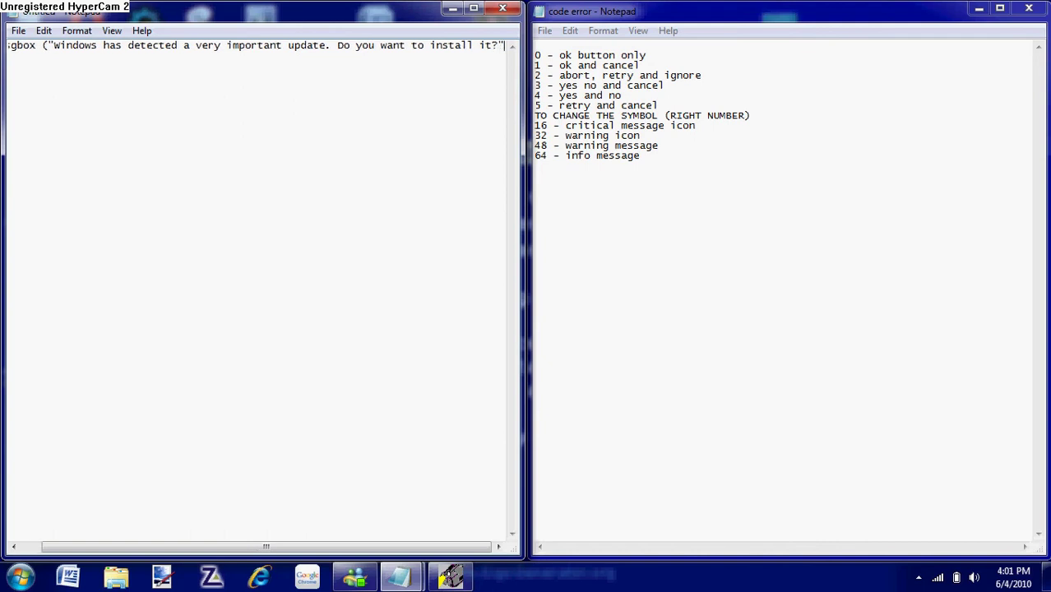
pyautogui.write(',')
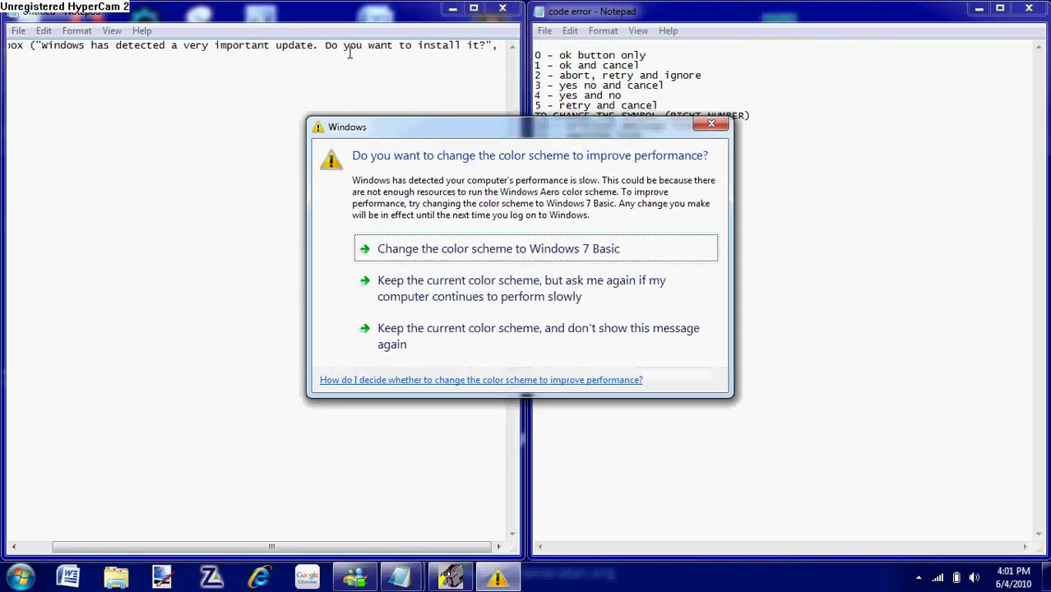
# Dismiss the colour-scheme prompt, look up the Yes/No button code, and add 4
pyautogui.click(712, 126)
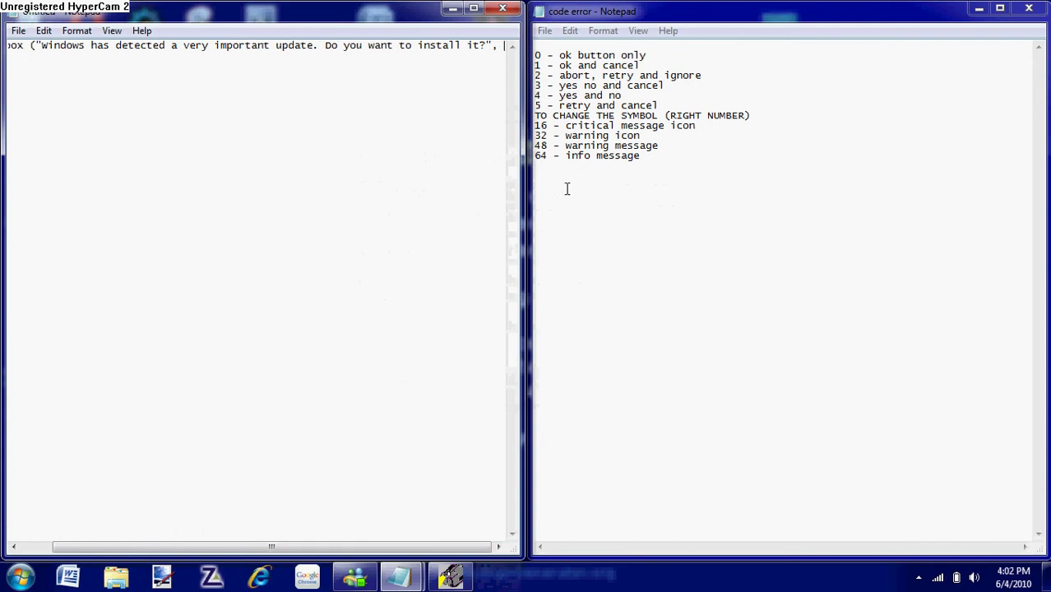
pyautogui.click(642, 138)
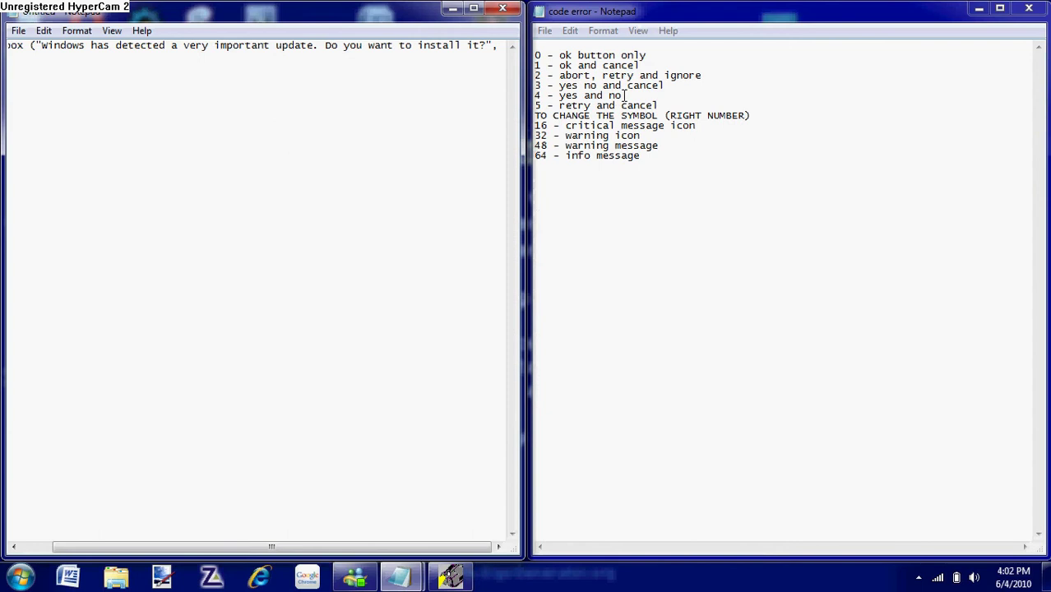
pyautogui.doubleClick(611, 95)
pyautogui.moveTo(611, 95); pyautogui.dragTo(535, 94)
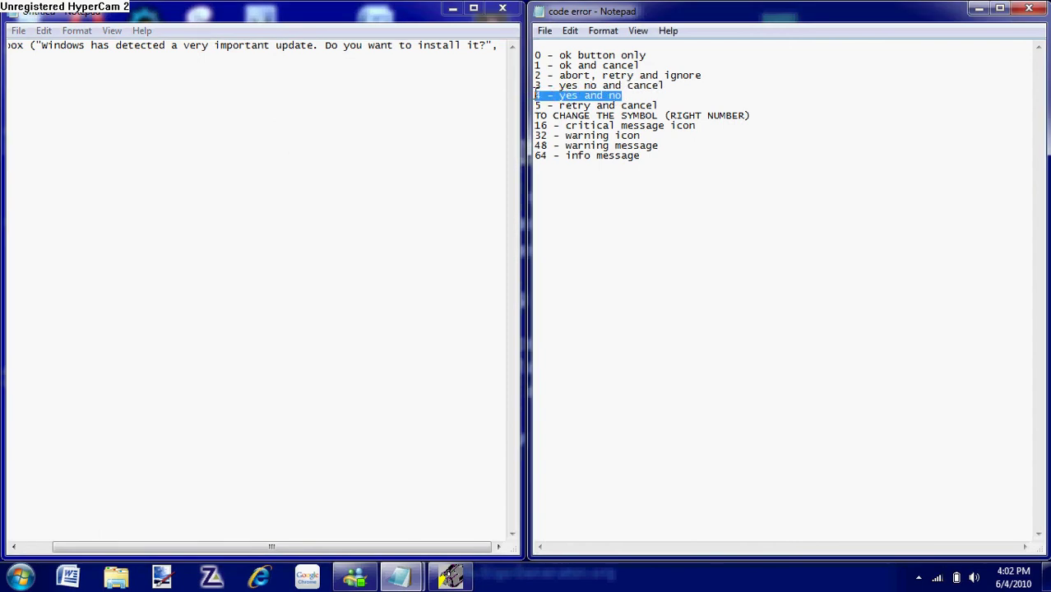
pyautogui.click(496, 44)
pyautogui.write(',')
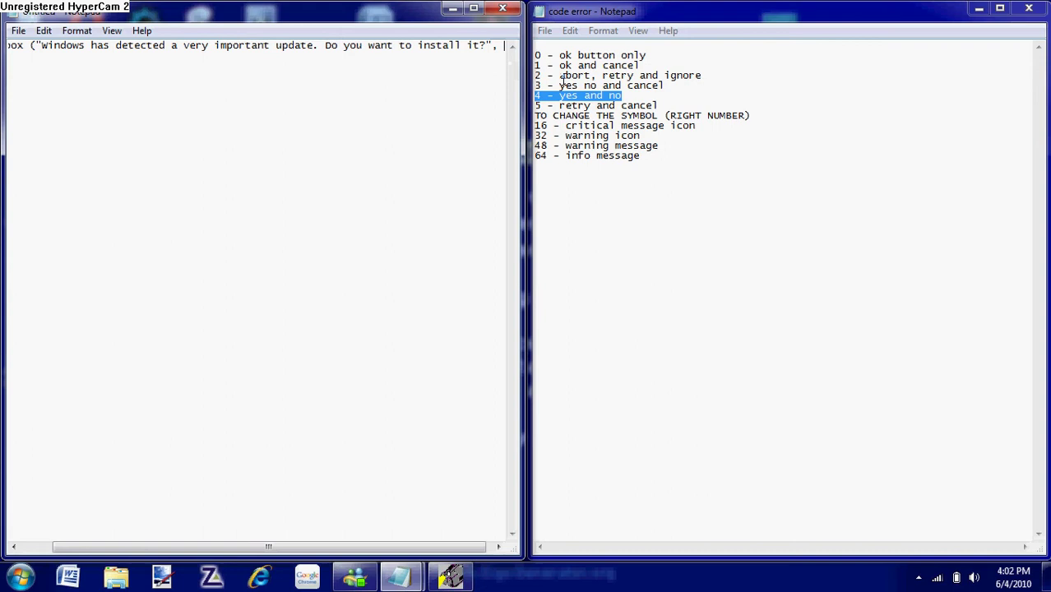
pyautogui.write(' 4')
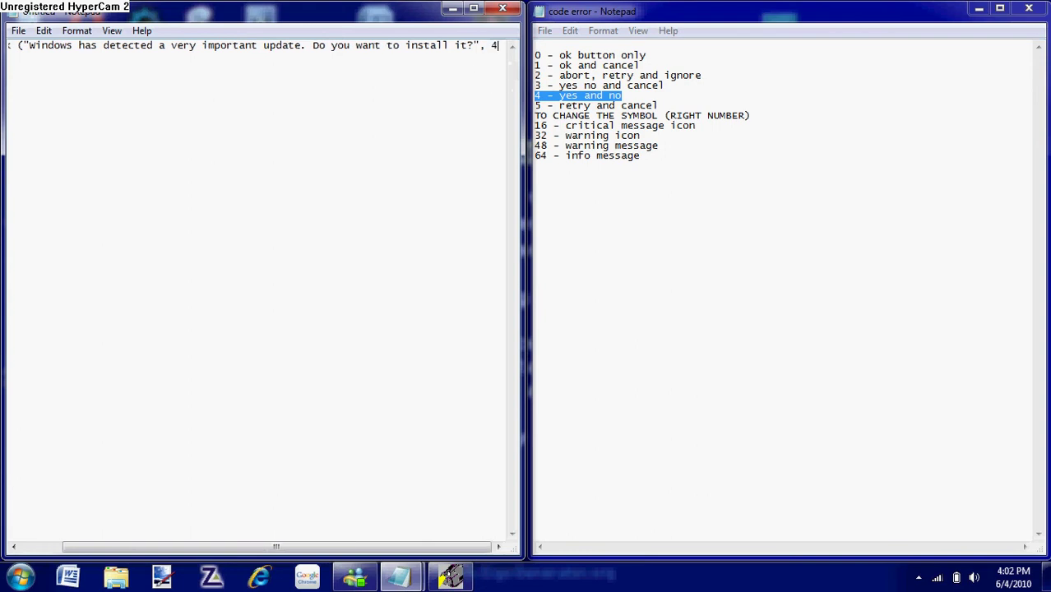
# Add +64 for the info icon after the 4, followed by a comma and an opening quote
pyautogui.click(663, 206)
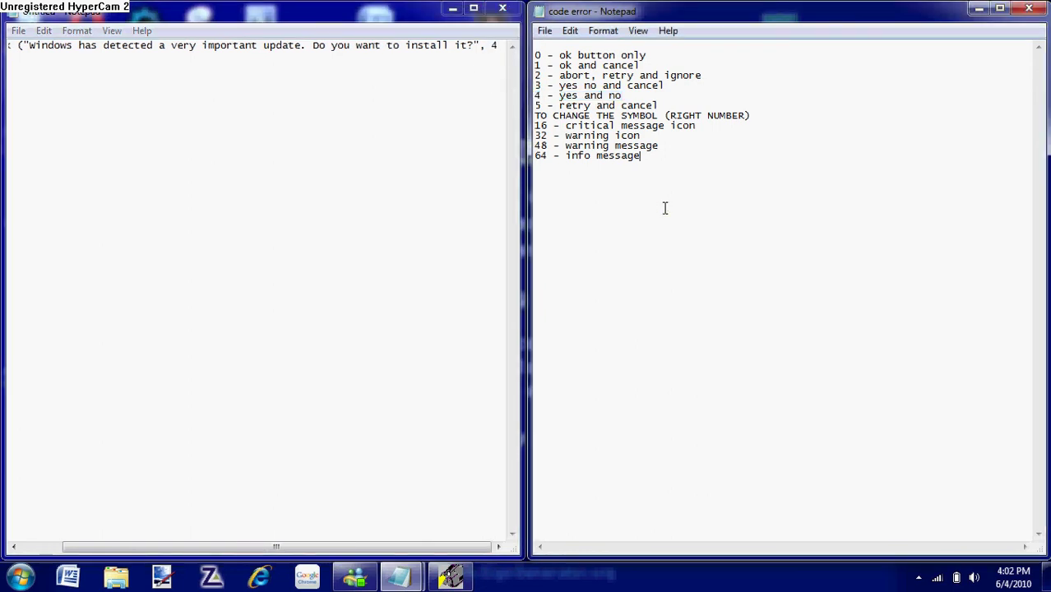
pyautogui.click(498, 44)
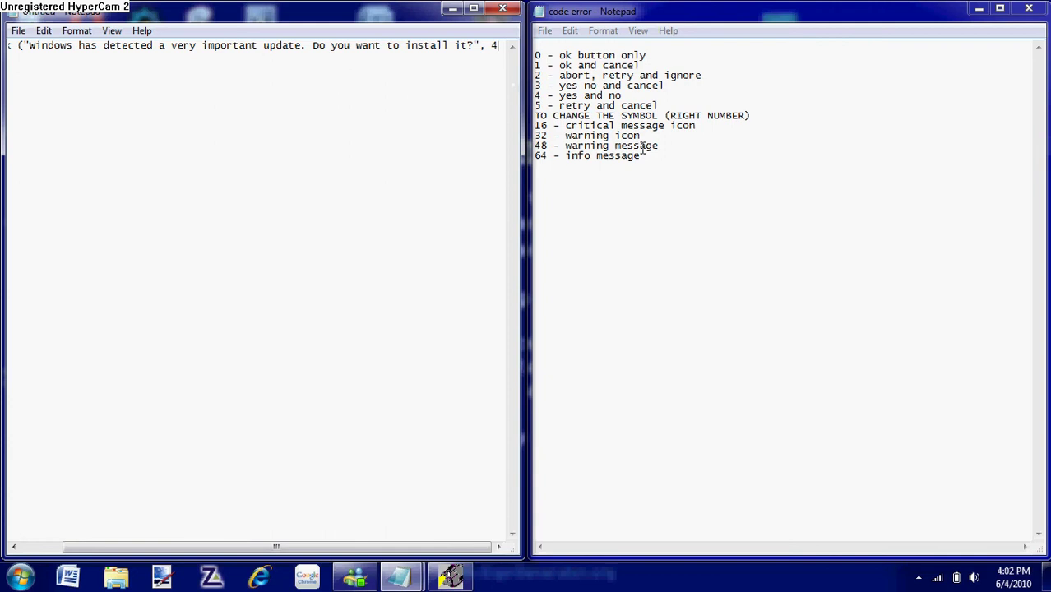
pyautogui.moveTo(641, 156); pyautogui.dragTo(523, 153)
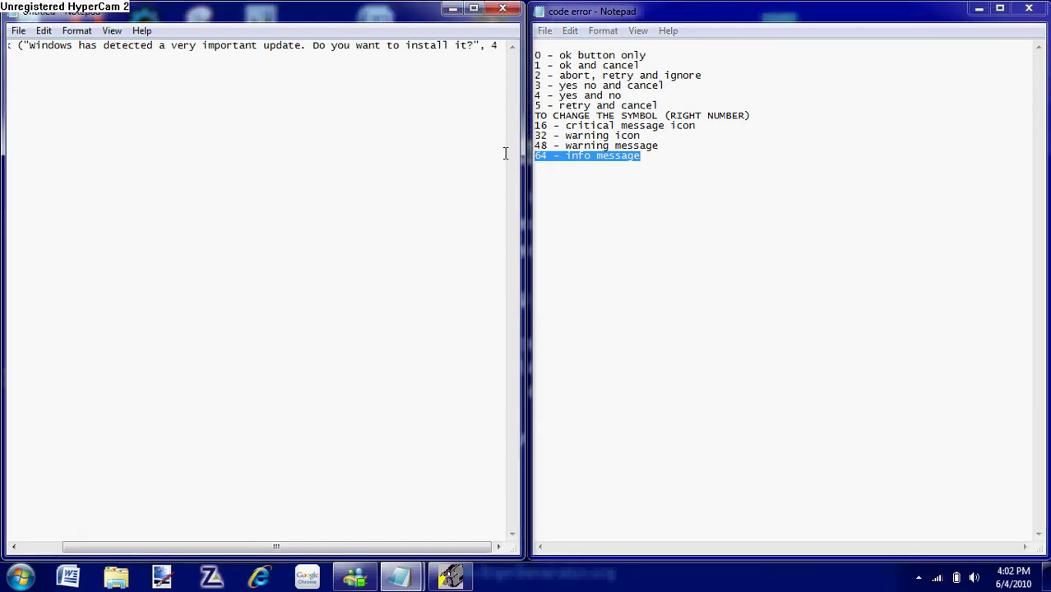
pyautogui.write('+')
pyautogui.write('6')
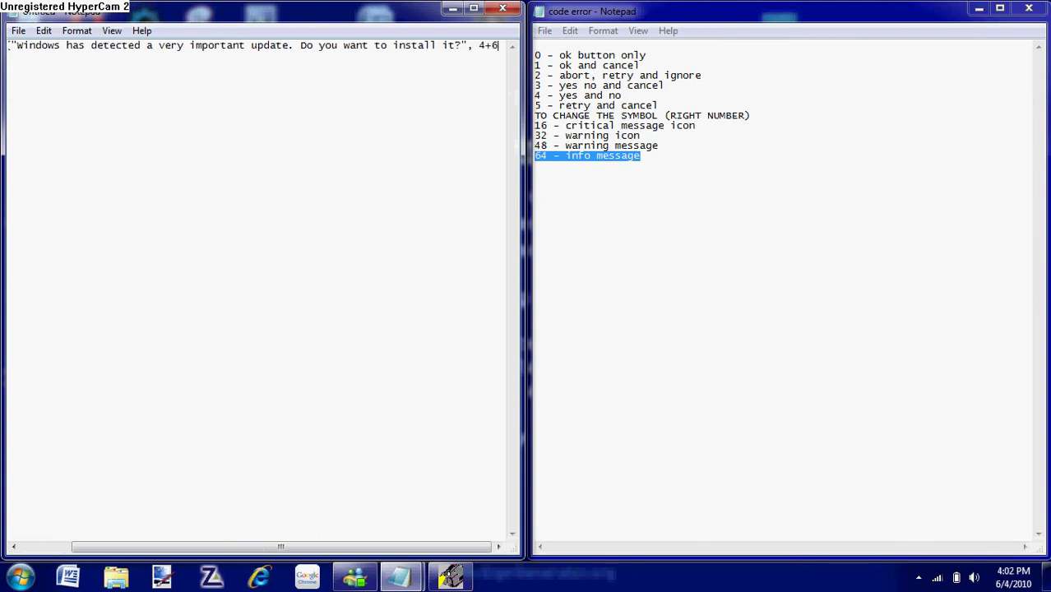
pyautogui.write('4')
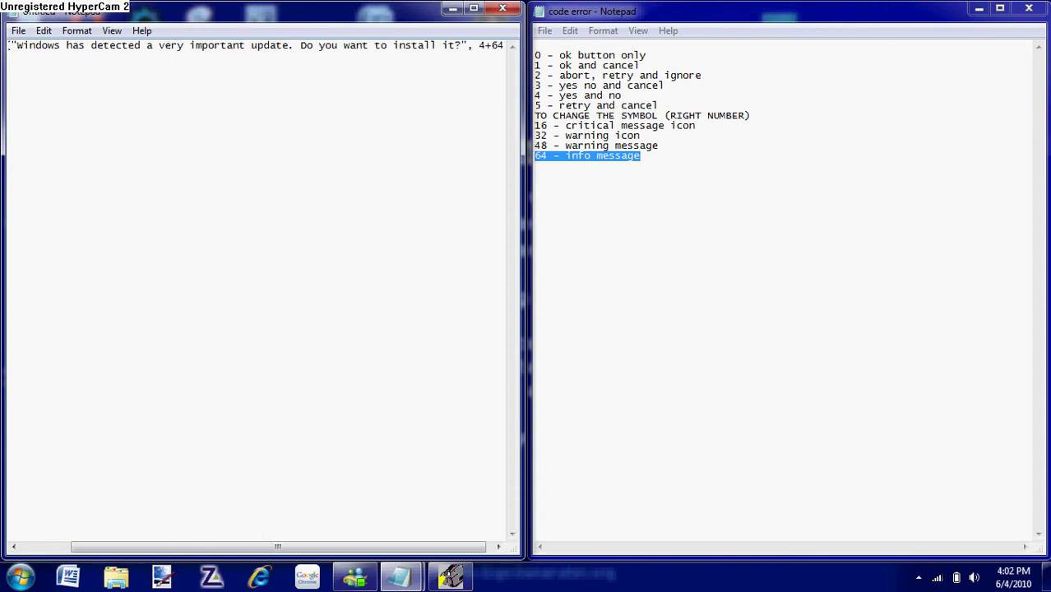
pyautogui.write(' ,')
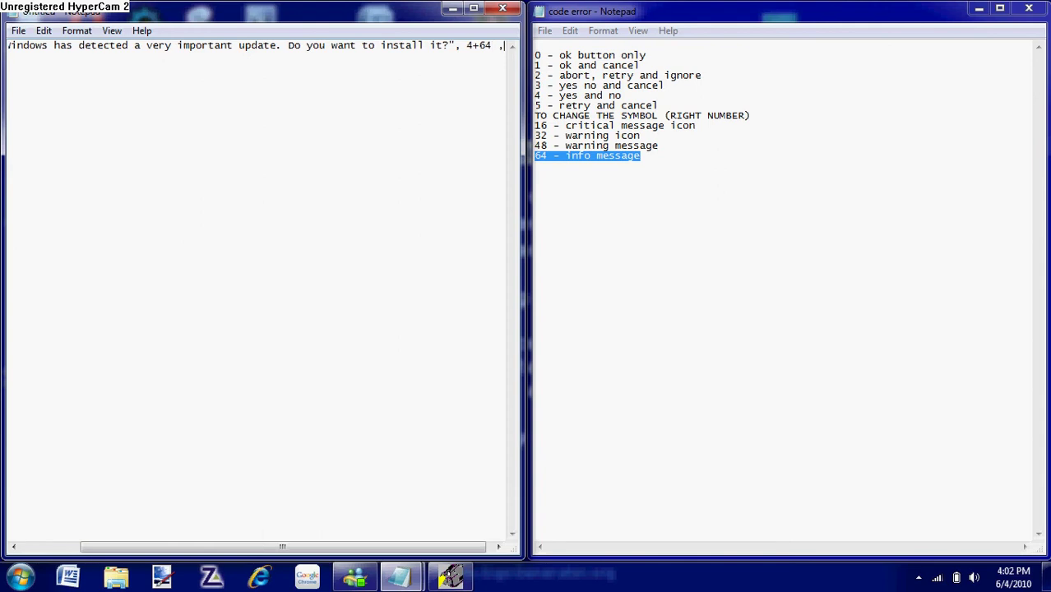
pyautogui.write('"')
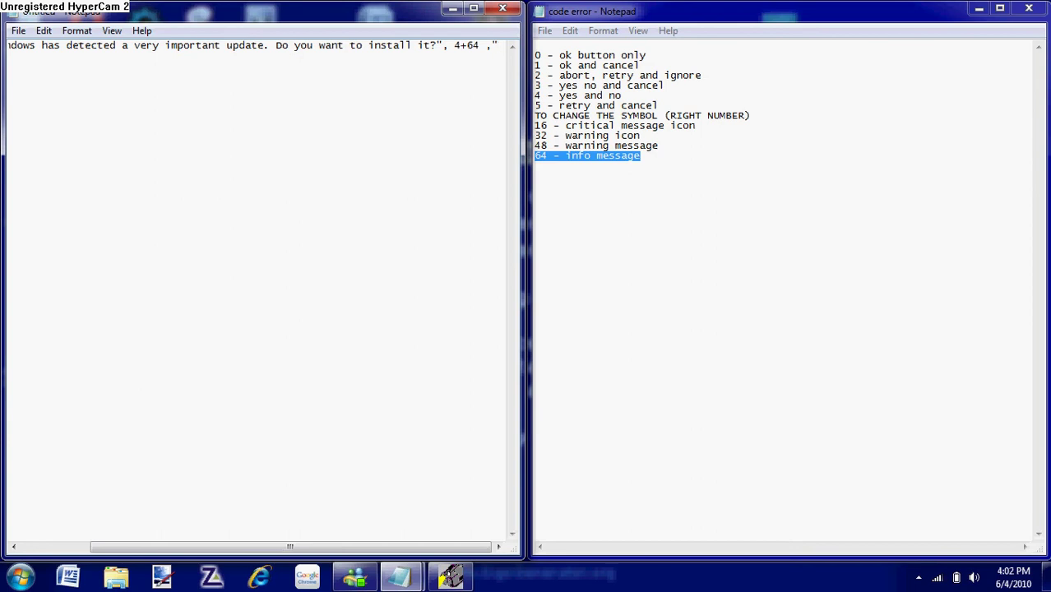
# Add the title Windows and close the msgbox line with ")
pyautogui.write('Windows')
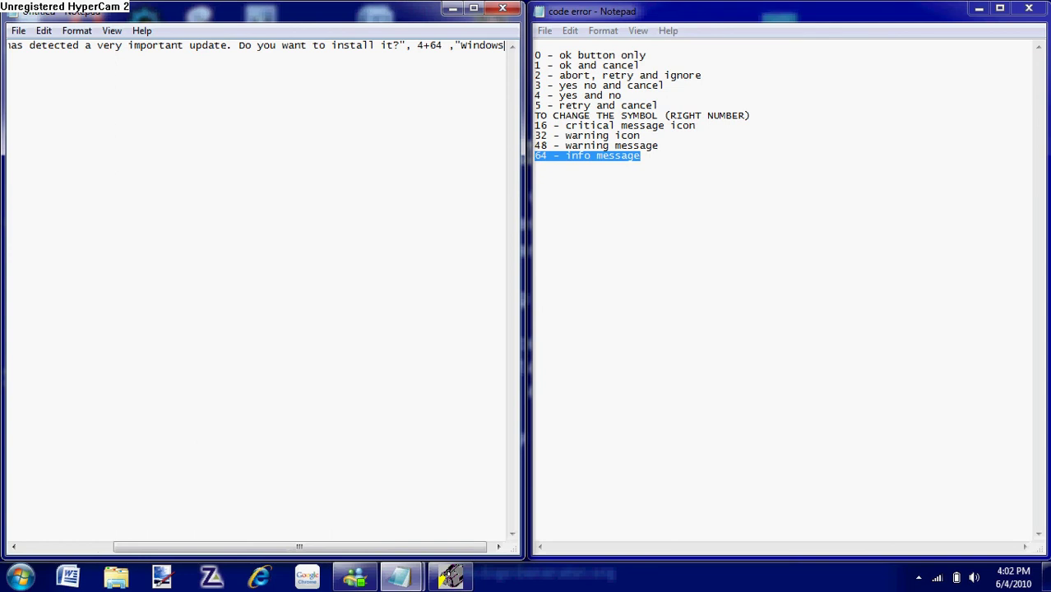
pyautogui.press('Return')
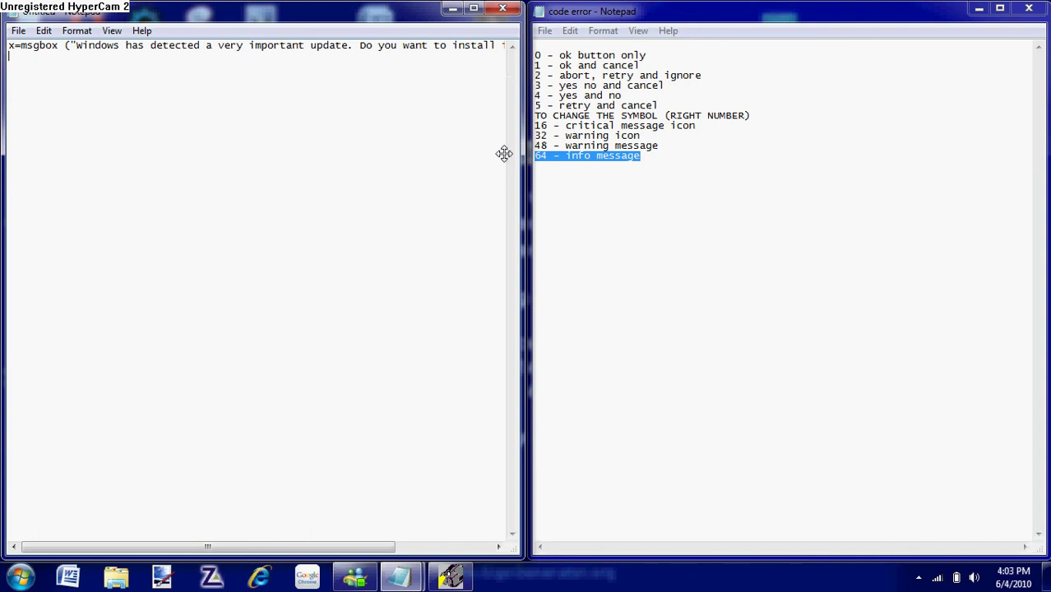
pyautogui.click(496, 47)
pyautogui.press('End')
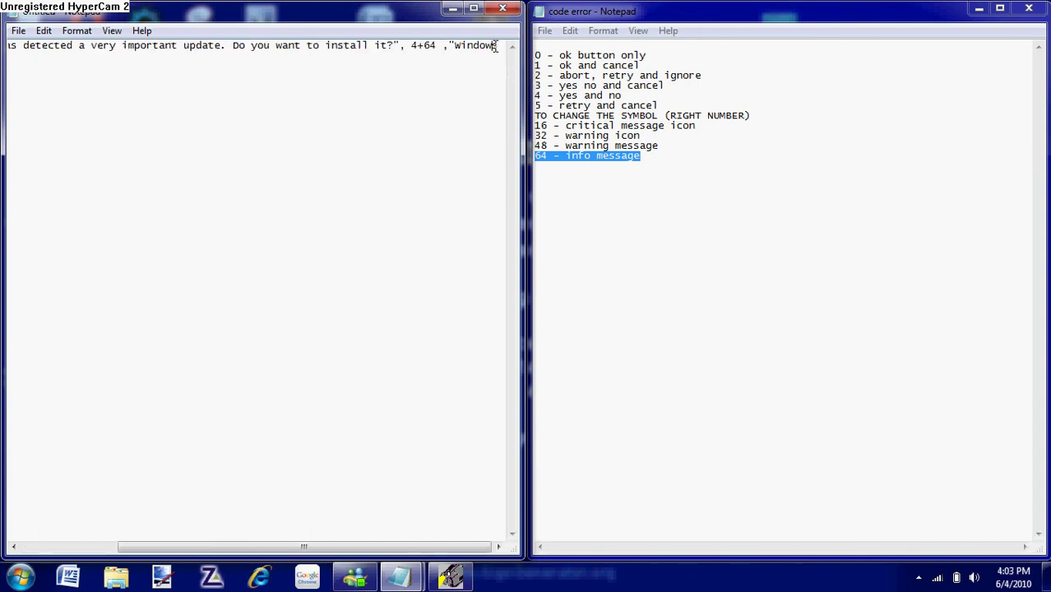
pyautogui.press('Down')
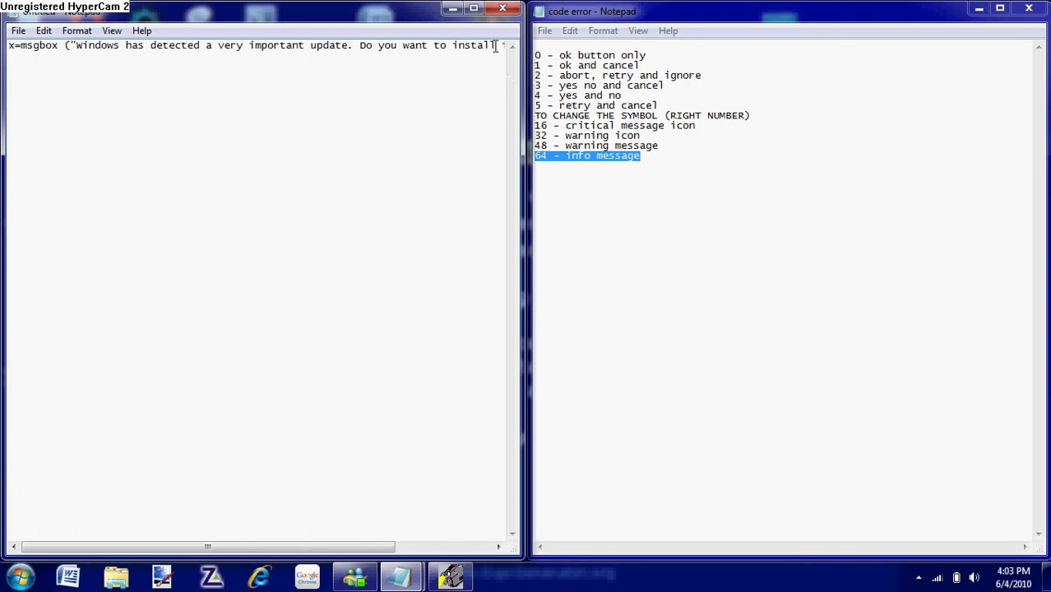
pyautogui.press('Right')
pyautogui.press('Right')
pyautogui.press('Right')
pyautogui.press('Right')
pyautogui.press('Right')
pyautogui.press('Right')
pyautogui.press('Right')
pyautogui.press('Right')
pyautogui.press('Right')
pyautogui.press('Right')
pyautogui.press('Right')
pyautogui.press('Right')
pyautogui.press('Right')
pyautogui.press('Right')
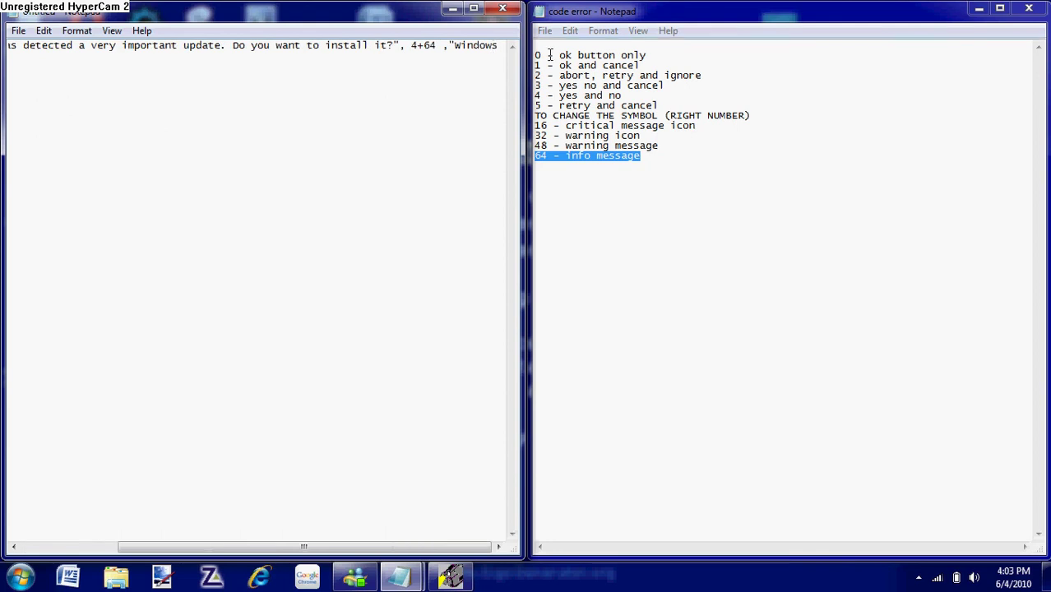
pyautogui.click(499, 47)
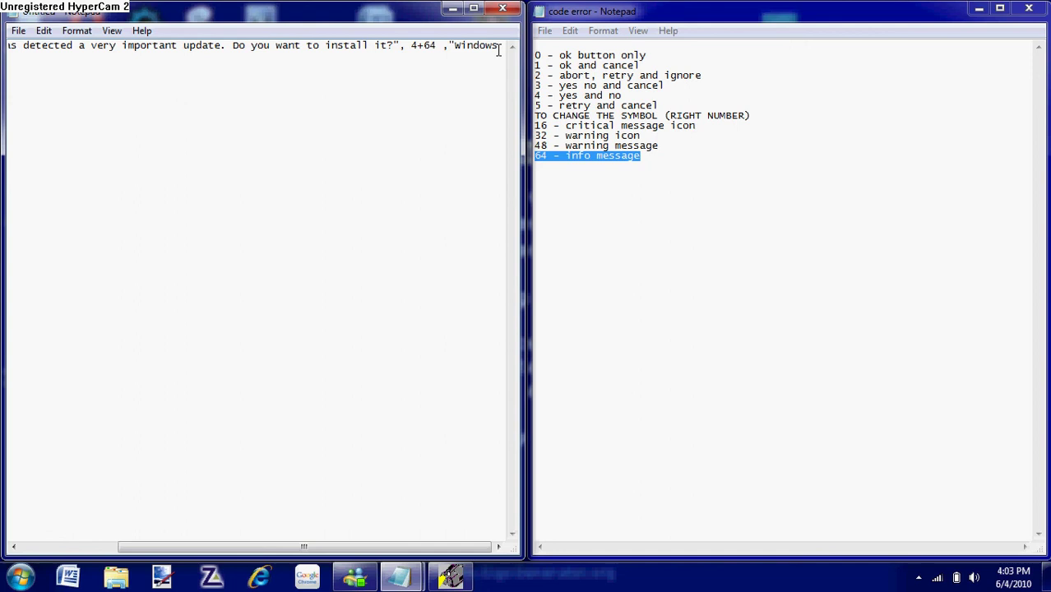
pyautogui.write('"')
pyautogui.write(')')
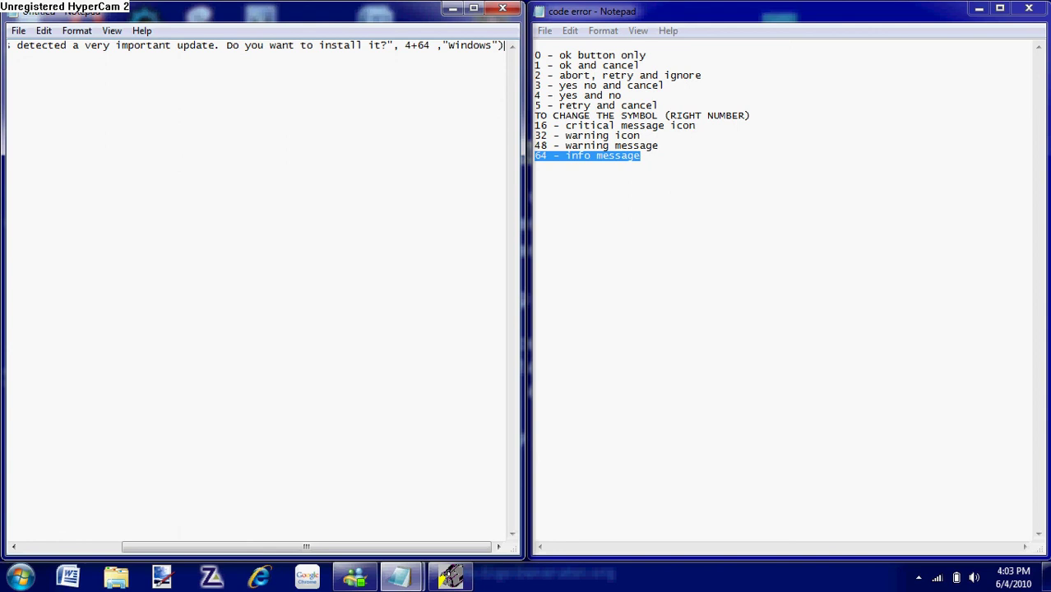
# Save the script as Windows.vbs in Celsito Files when closing Notepad
pyautogui.click(503, 10)
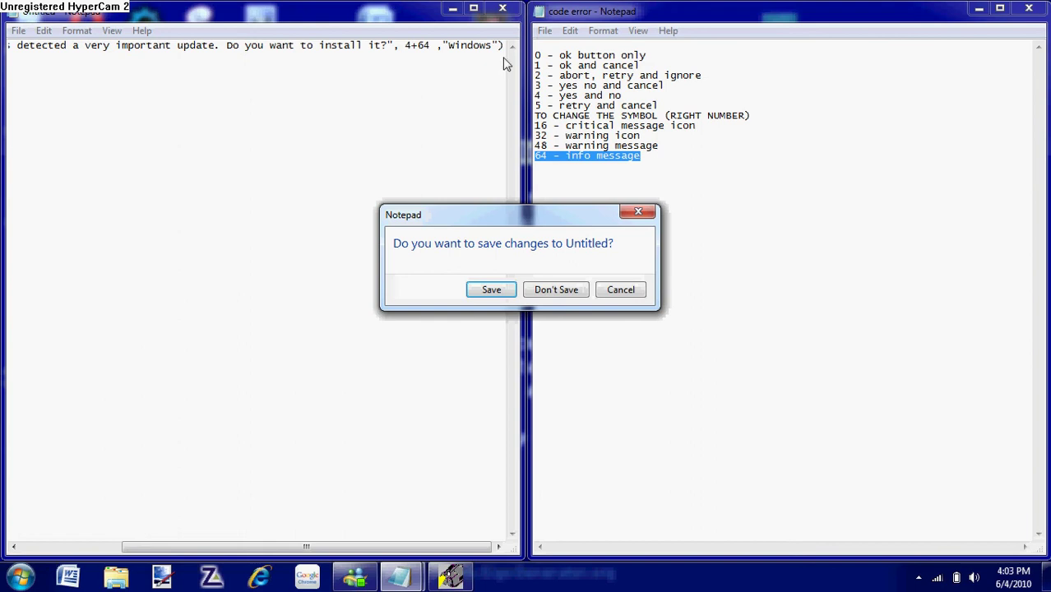
pyautogui.click(490, 296)
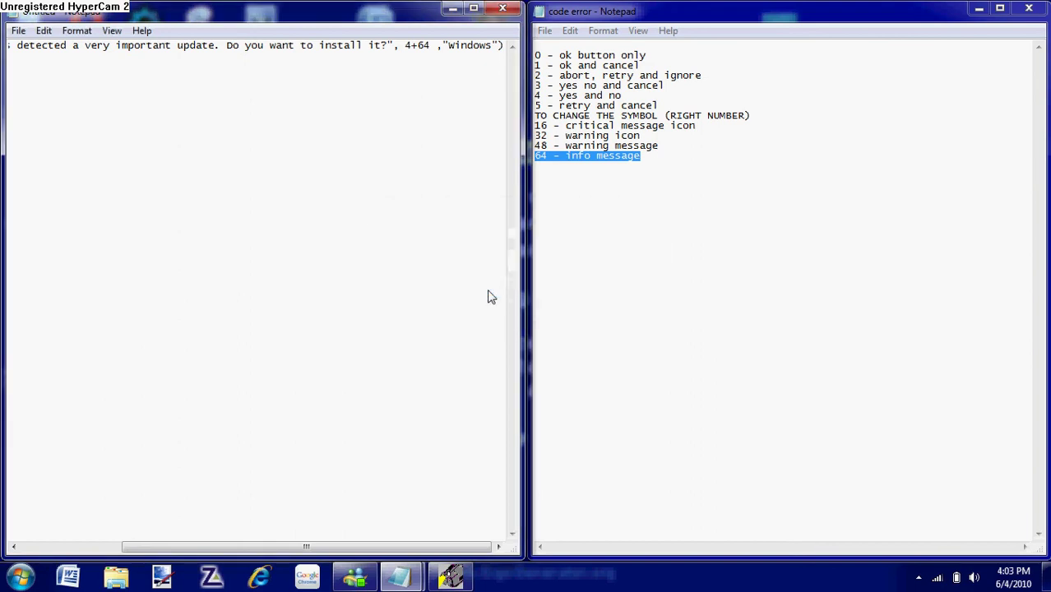
pyautogui.write('\\')
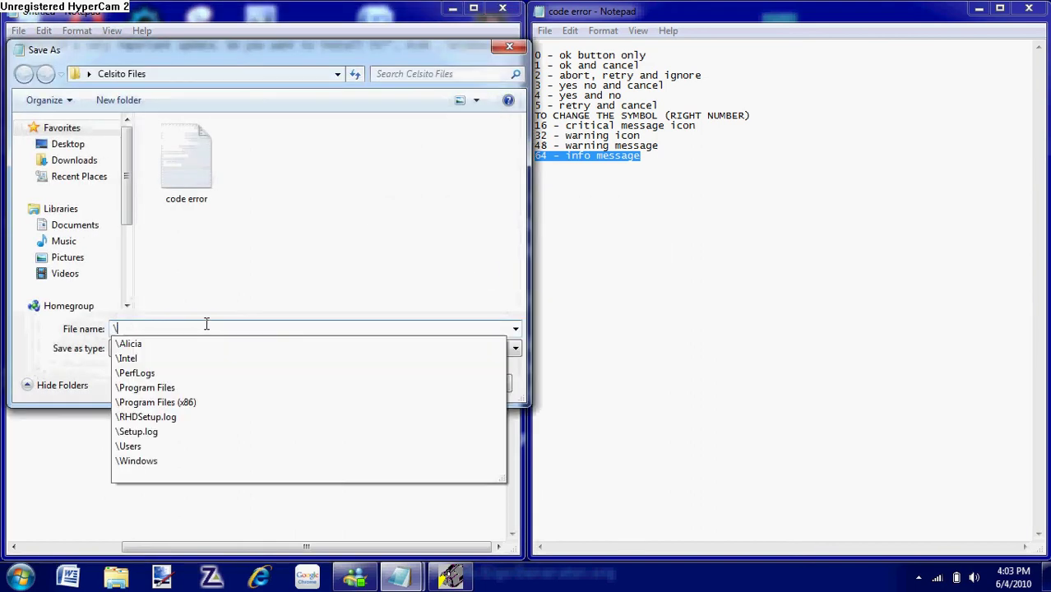
pyautogui.press('BackSpace')
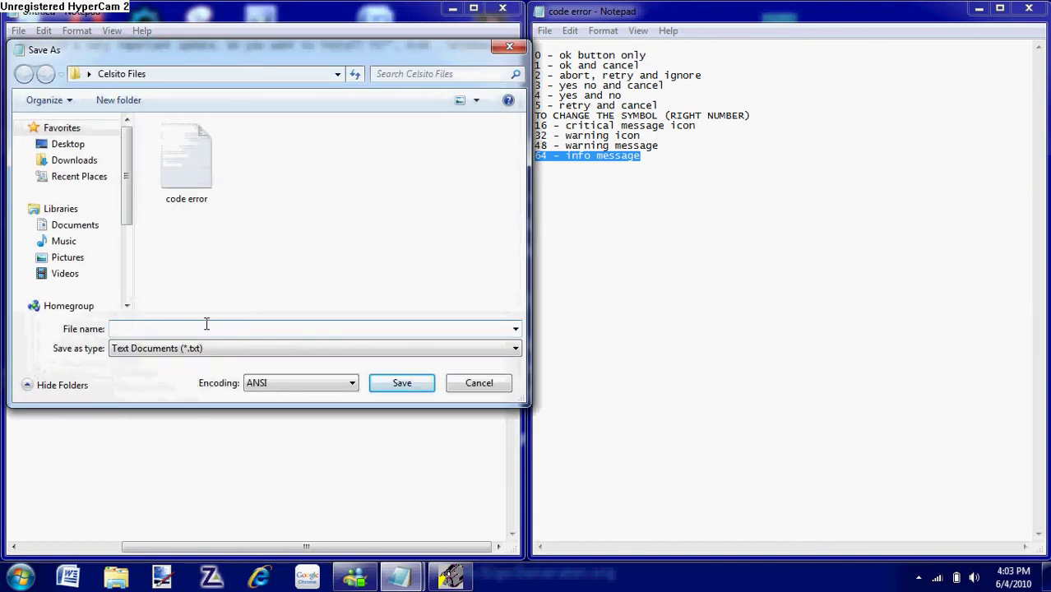
pyautogui.write('W')
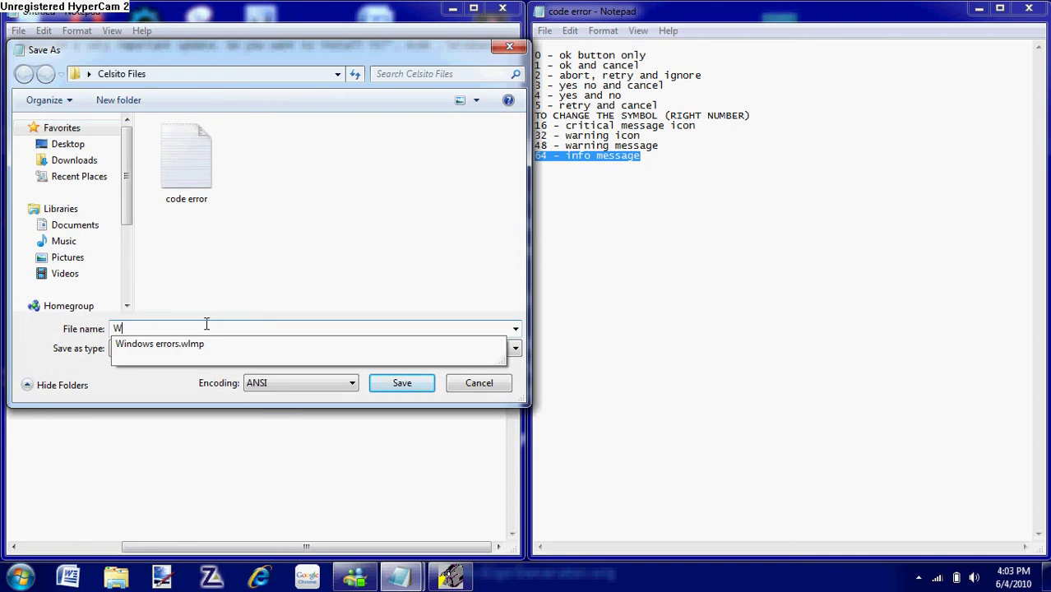
pyautogui.write('indows')
pyautogui.write('.')
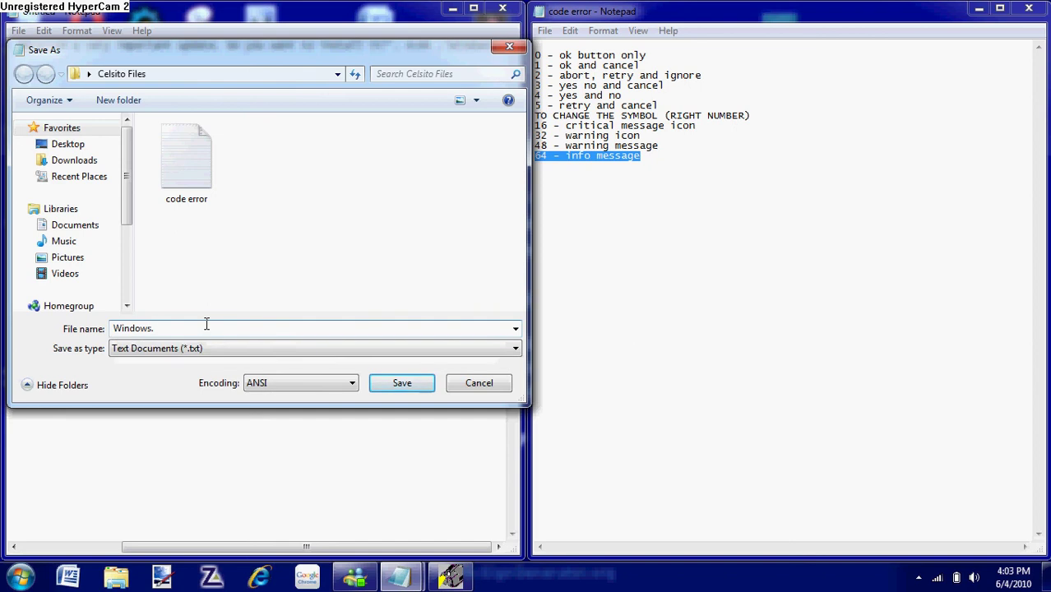
pyautogui.write('v')
pyautogui.write('bs')
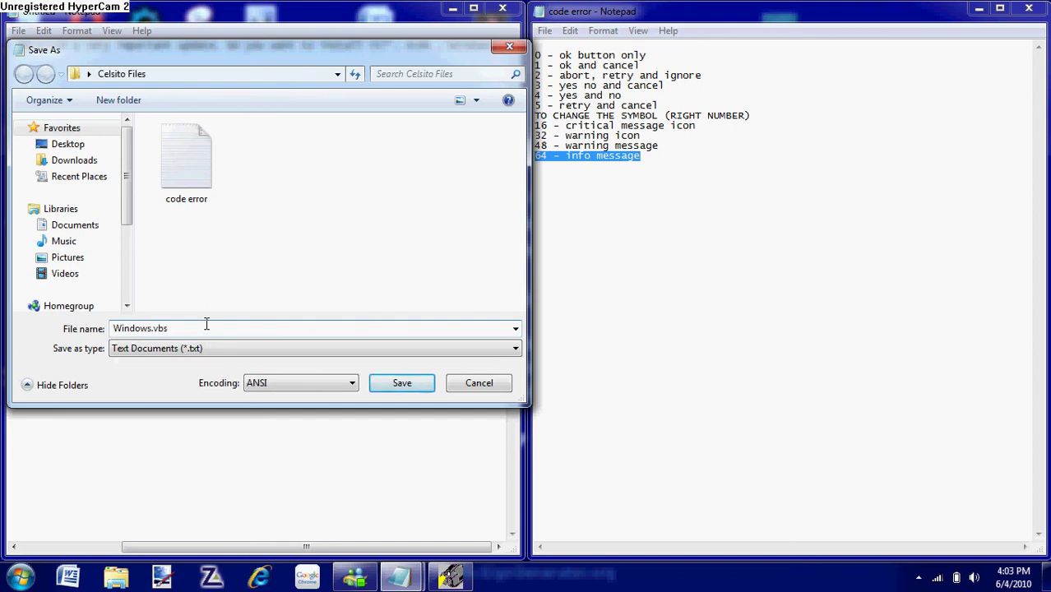
pyautogui.click(401, 385)
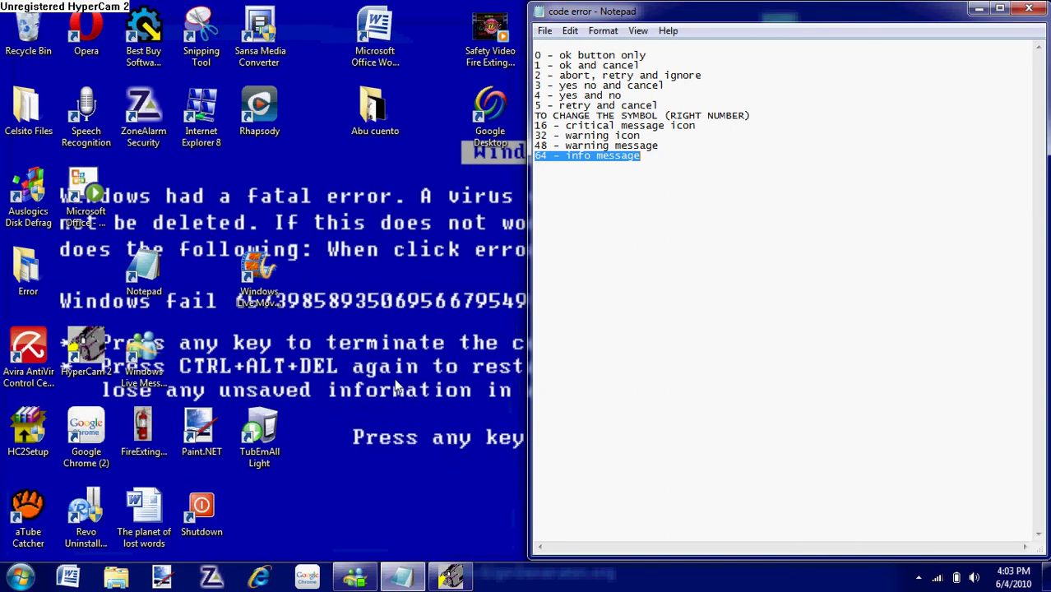
# Run Windows.vbs from Start menu search, answer Yes, and close the code notes window
pyautogui.click(21, 575)
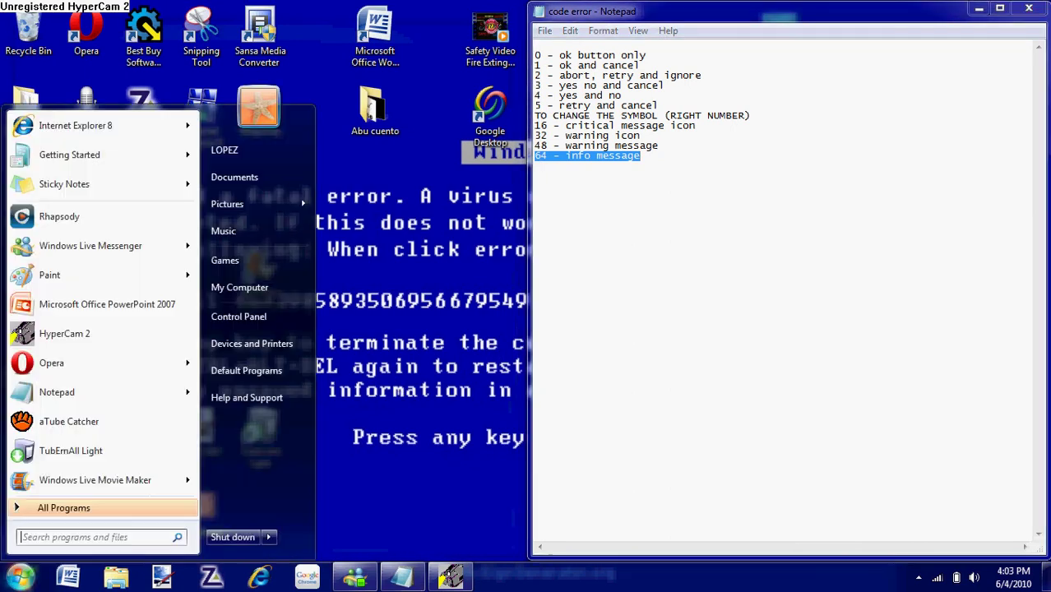
pyautogui.write('windows')
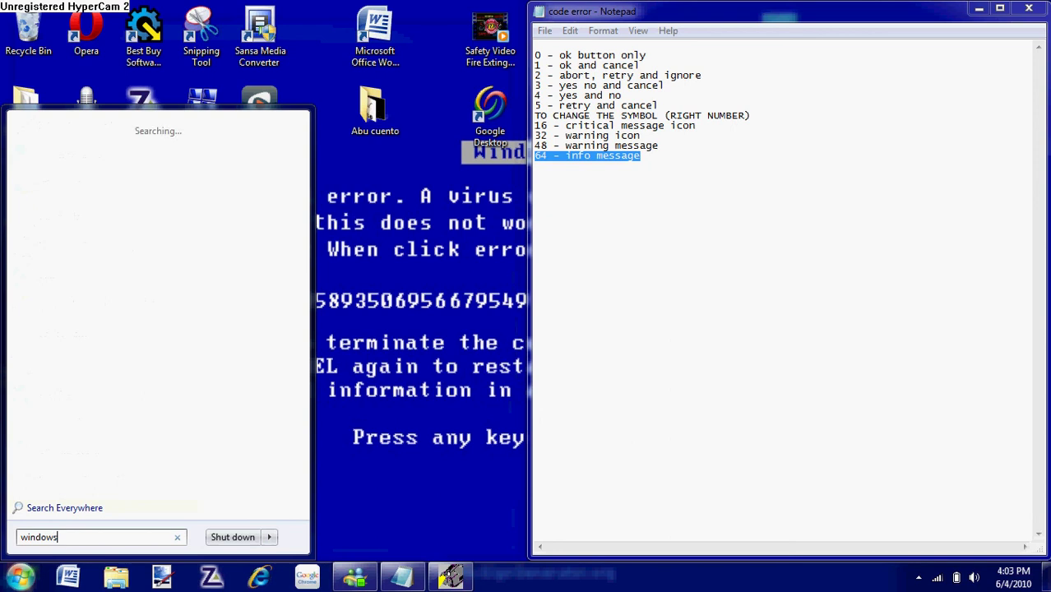
pyautogui.write('.v')
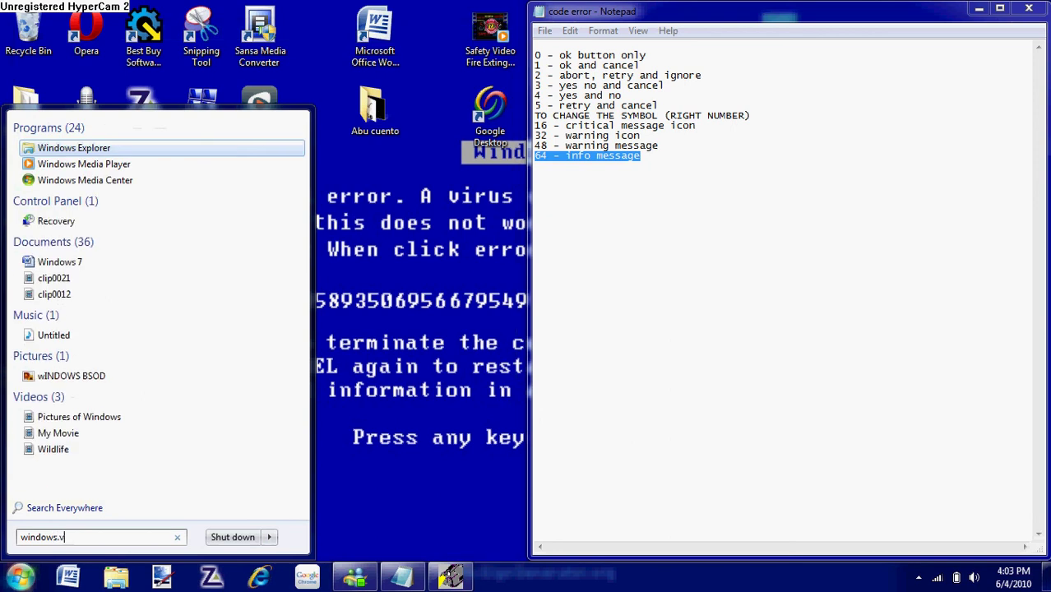
pyautogui.write('bs')
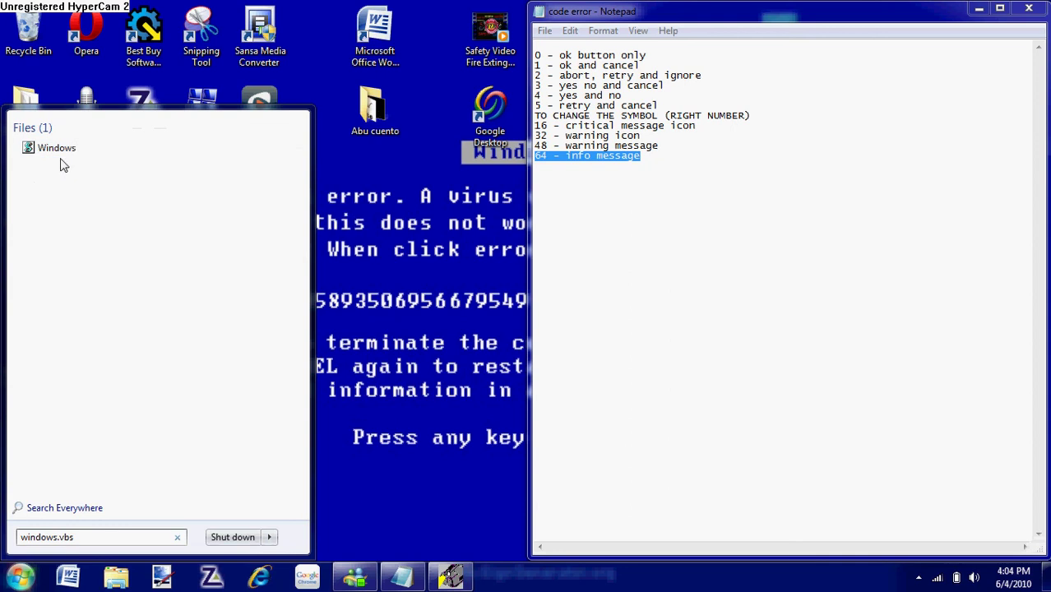
pyautogui.click(65, 151)
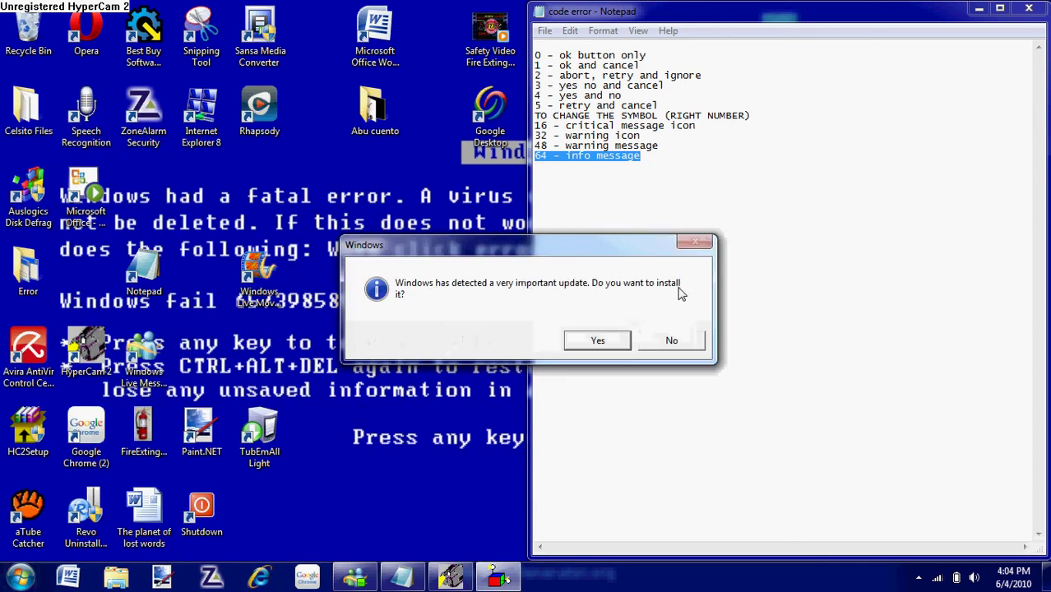
pyautogui.click(577, 341)
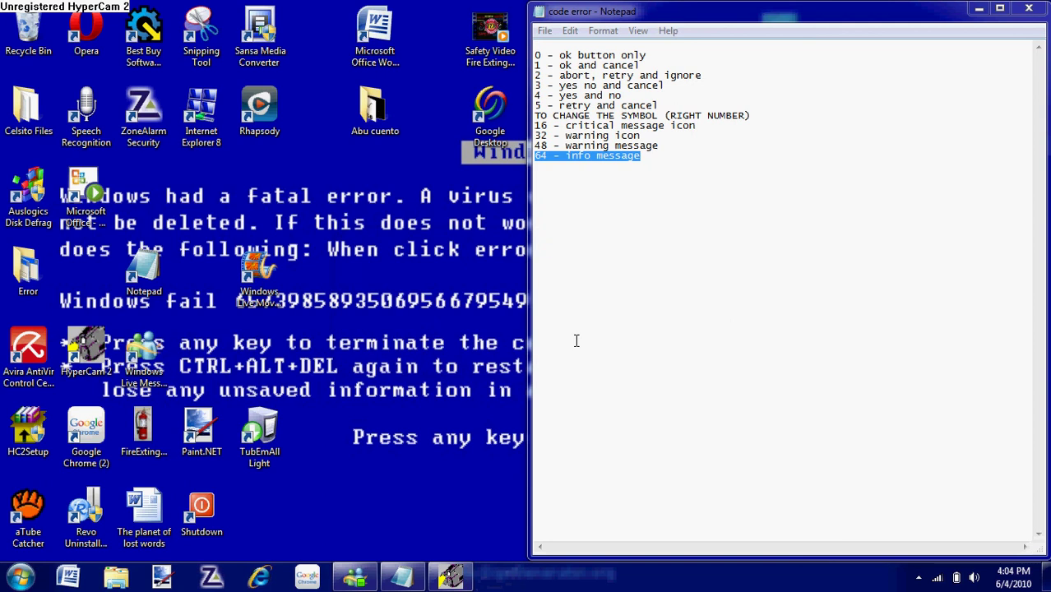
pyautogui.click(1038, 10)
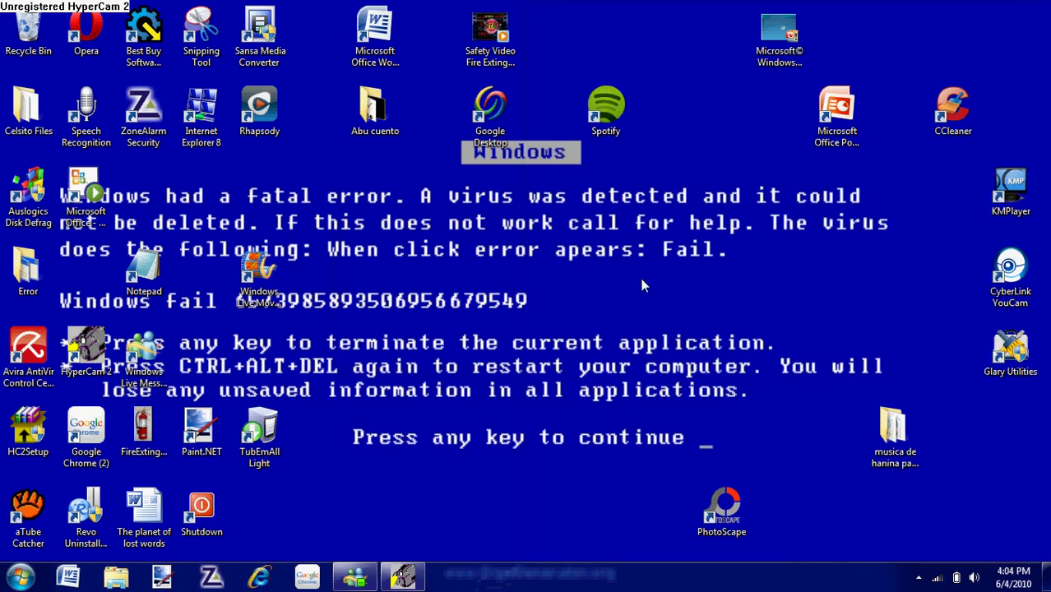